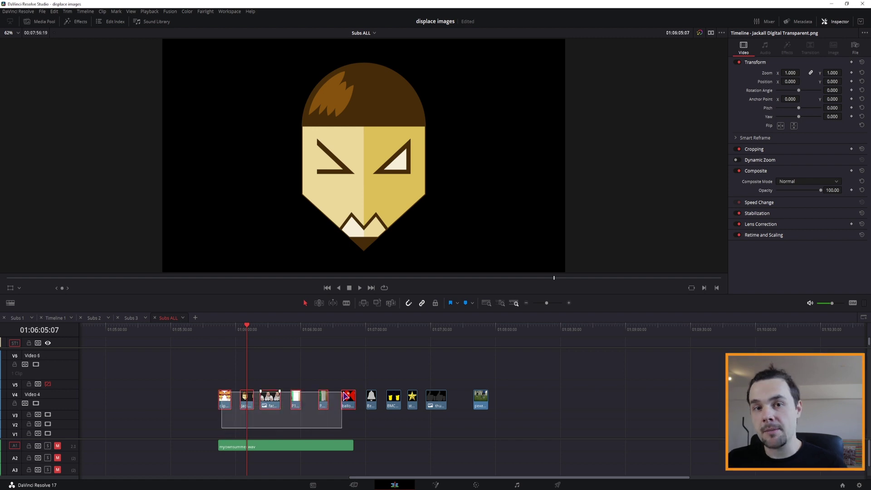
# Select all Video 4 image clips and choose the 5-second preset in Change Clip Duration.
pyautogui.moveTo(346, 395); pyautogui.dragTo(445, 428)
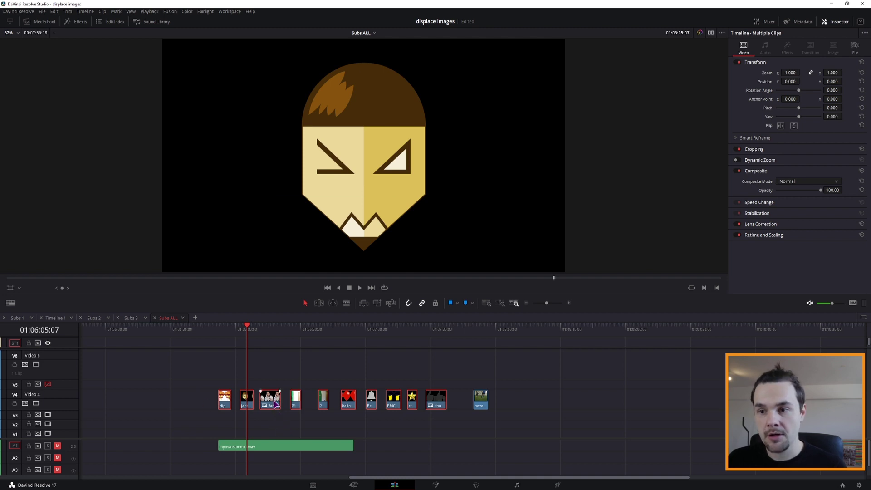
pyautogui.rightClick(275, 405)
pyautogui.click(321, 310)
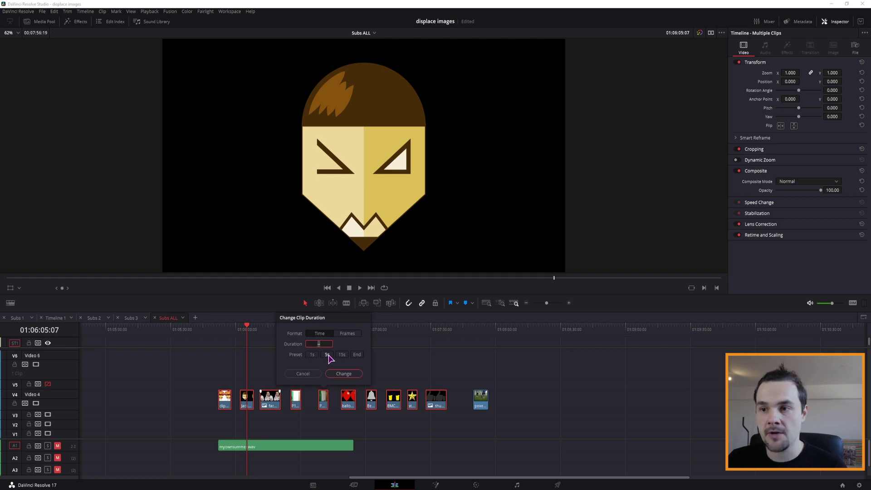
pyautogui.click(328, 357)
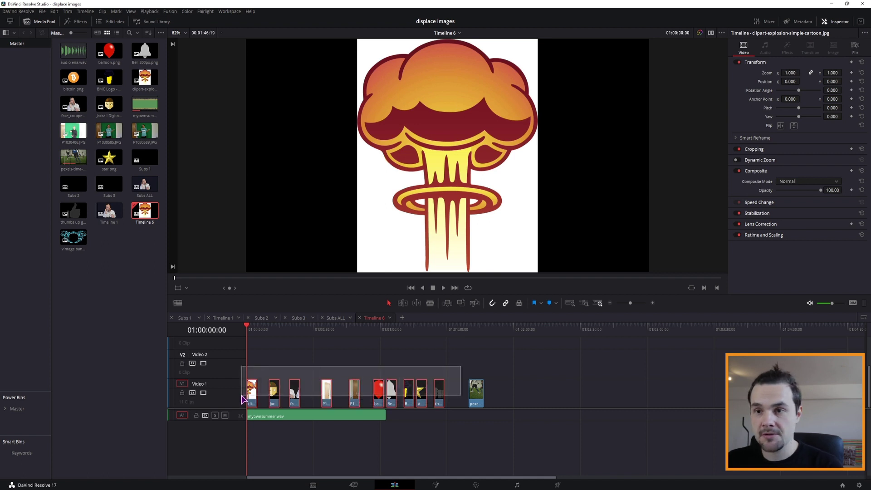
# Box-select the Video 1 clips and apply Edit > Delete Gaps.
pyautogui.moveTo(461, 365); pyautogui.dragTo(242, 407)
pyautogui.click(54, 11)
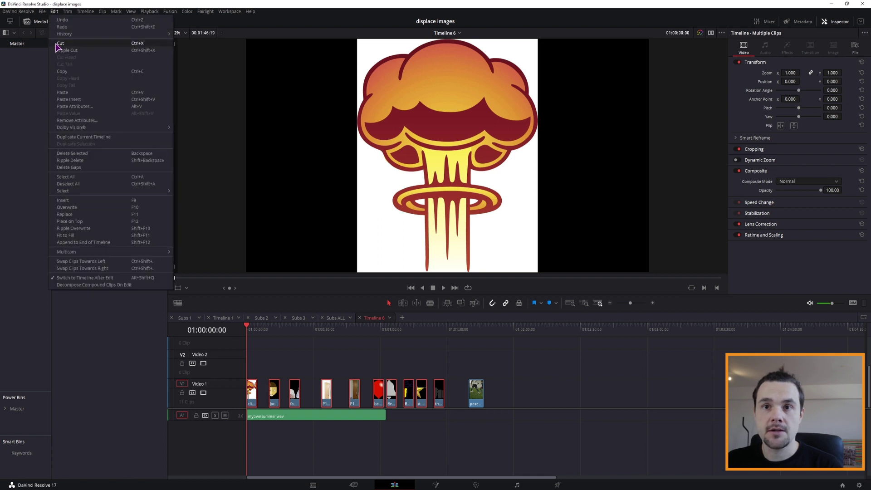
pyautogui.click(65, 169)
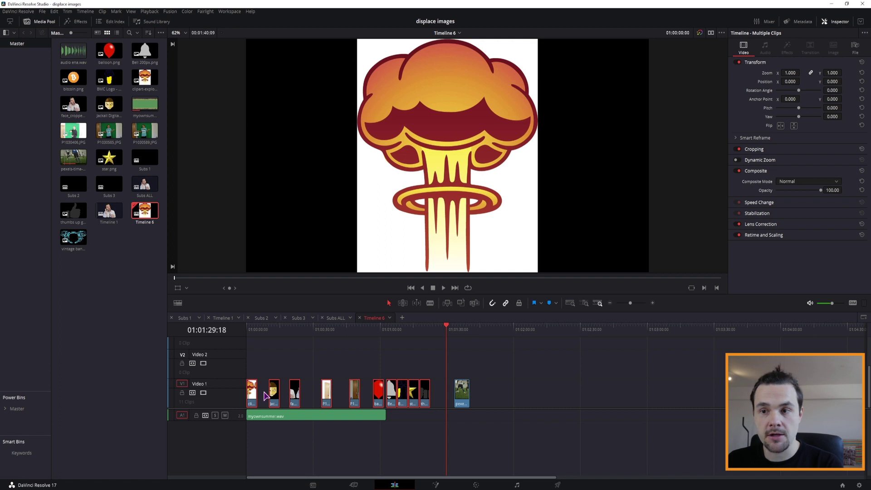
# Delete the gaps following the first few Video 1 image clips.
pyautogui.click(265, 396)
pyautogui.press('Delete')
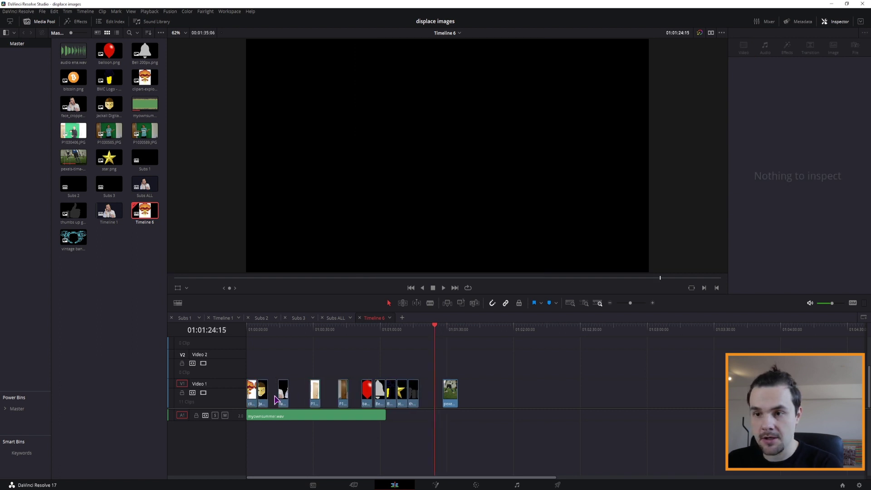
pyautogui.click(275, 400)
pyautogui.press('Delete')
pyautogui.press('Delete')
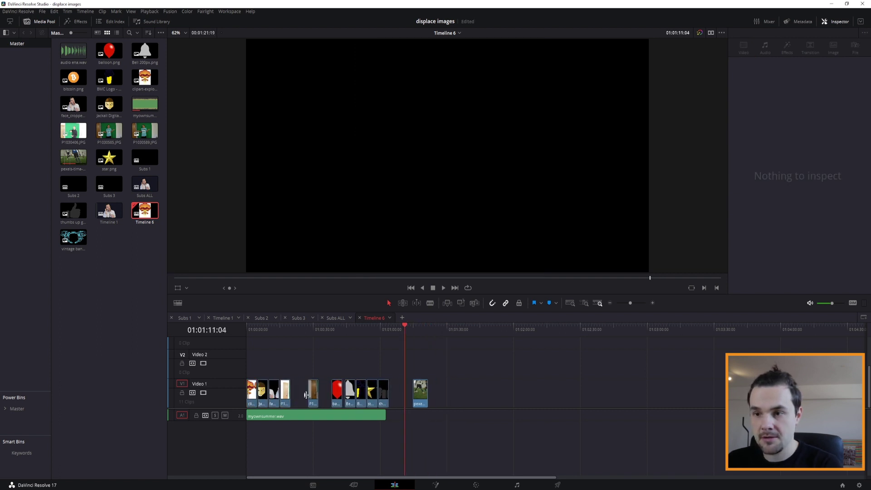
pyautogui.click(302, 400)
pyautogui.press('Delete')
# Remove the last gaps, including balloon–bell, and drag myownsummer.wav's end edge shorter.
pyautogui.click(310, 400)
pyautogui.press('Delete')
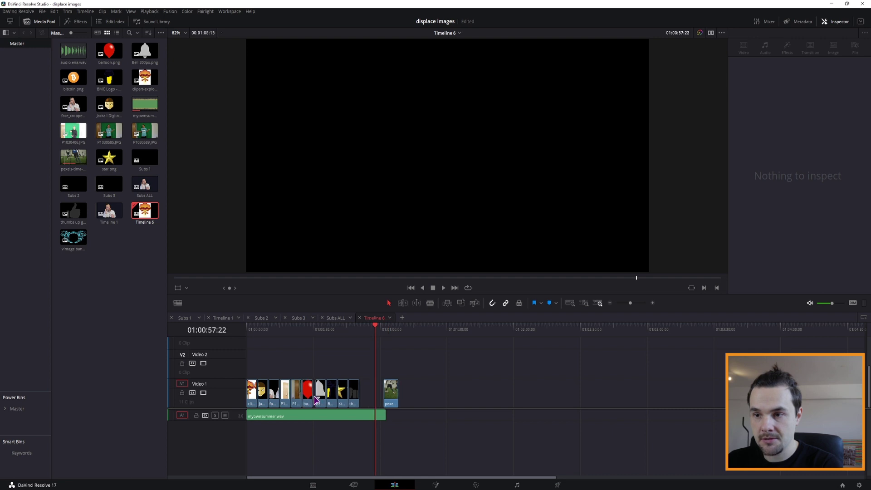
pyautogui.click(316, 398)
pyautogui.press('Delete')
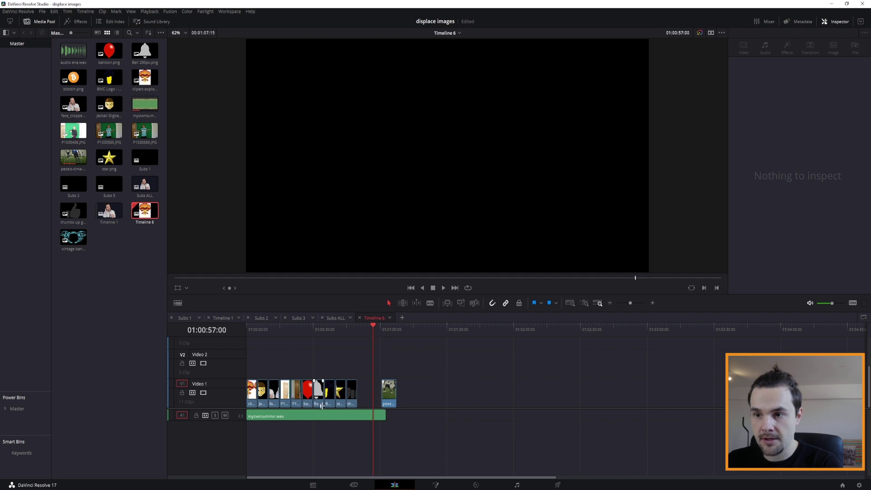
pyautogui.click(338, 420)
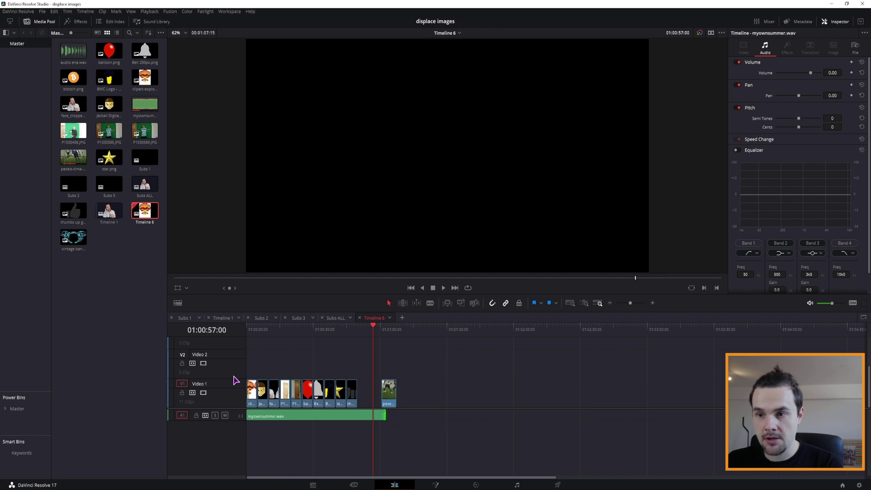
pyautogui.moveTo(385, 415); pyautogui.dragTo(326, 416)
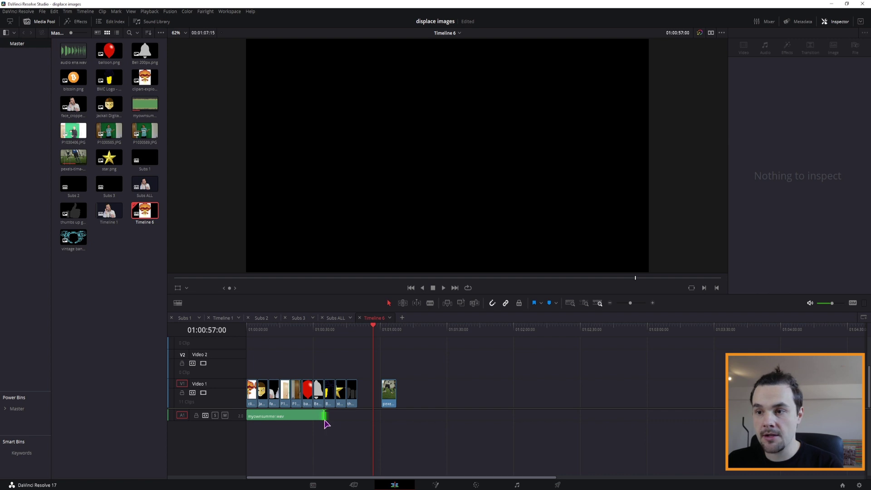
pyautogui.scroll(2, 399, 359)
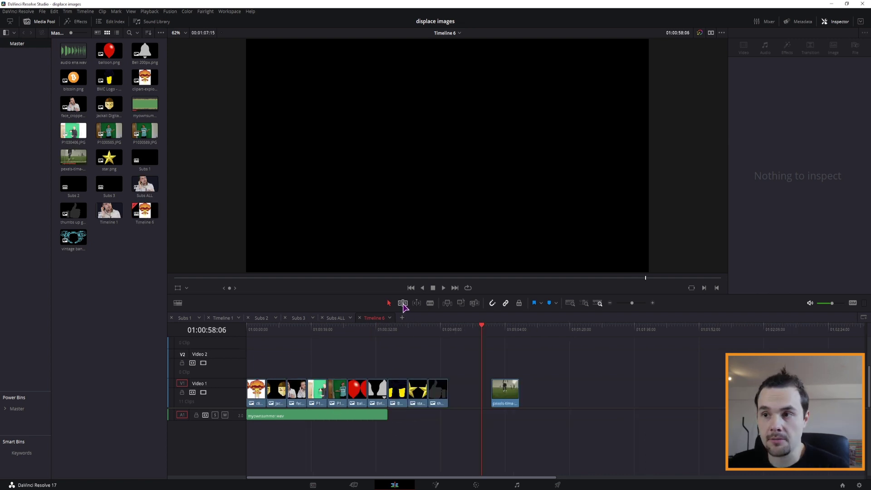
# In Trim Edit mode, shorten all Video 1 clips together, aligning the star–thumbs-up edit with the audio end.
pyautogui.click(403, 304)
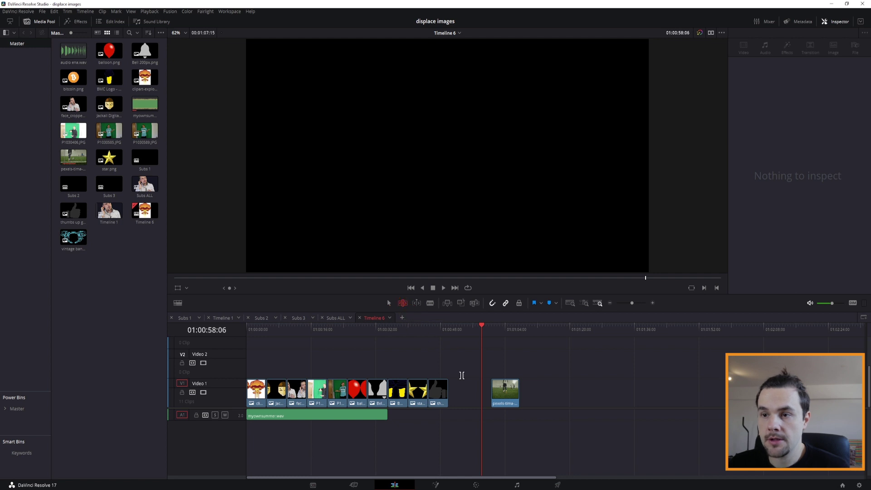
pyautogui.moveTo(462, 366); pyautogui.dragTo(242, 392)
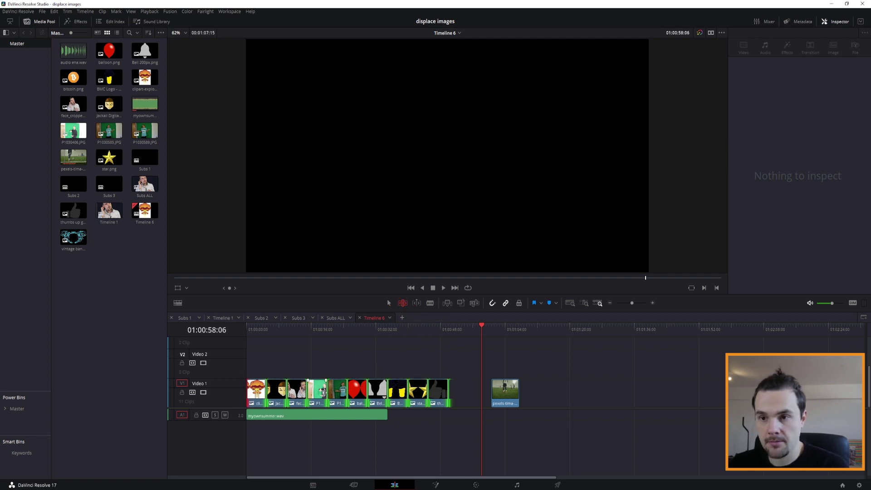
pyautogui.press('u')
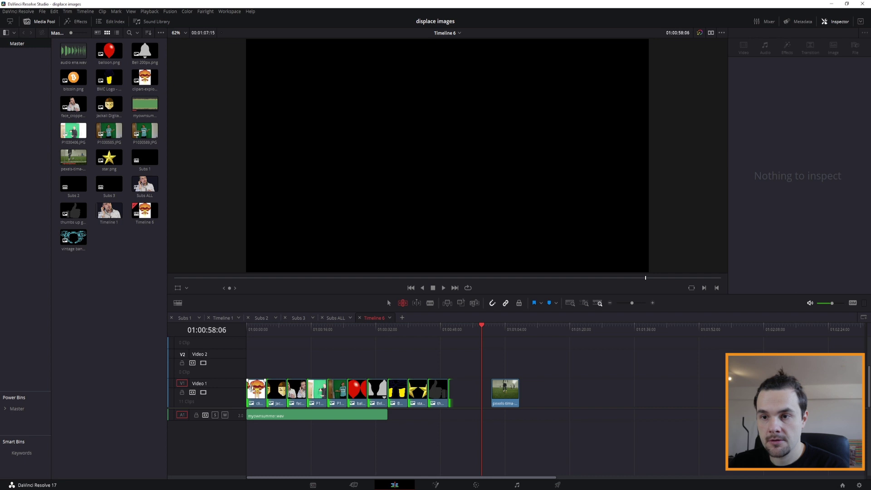
pyautogui.moveTo(265, 388); pyautogui.dragTo(262, 388)
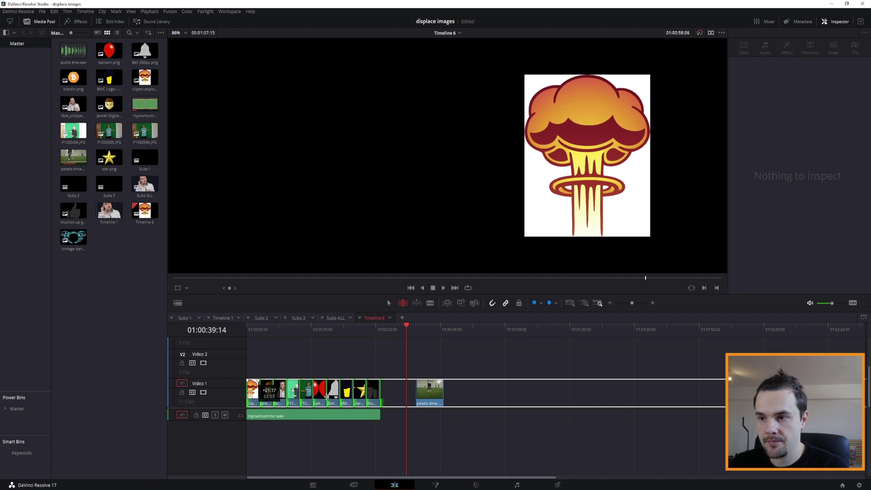
pyautogui.moveTo(264, 390); pyautogui.dragTo(264, 389)
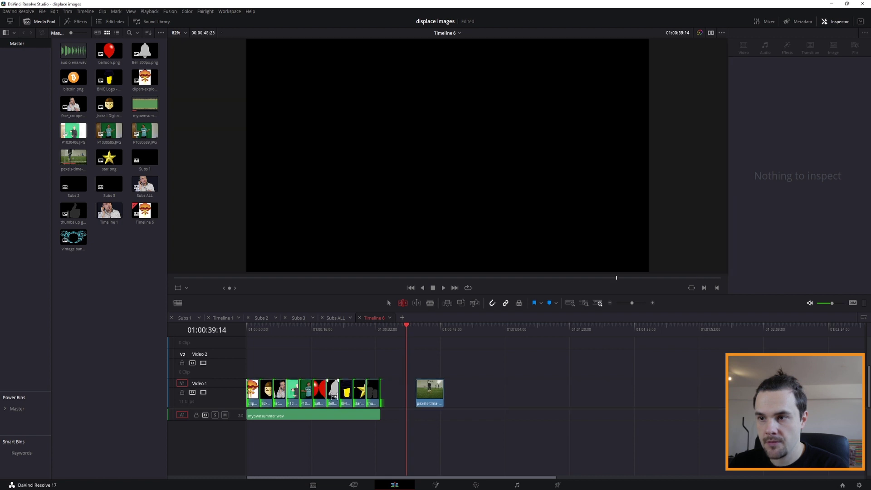
pyautogui.click(381, 336)
pyautogui.keyDown('alt'); pyautogui.scroll(7, 591, 389); pyautogui.keyUp('alt')
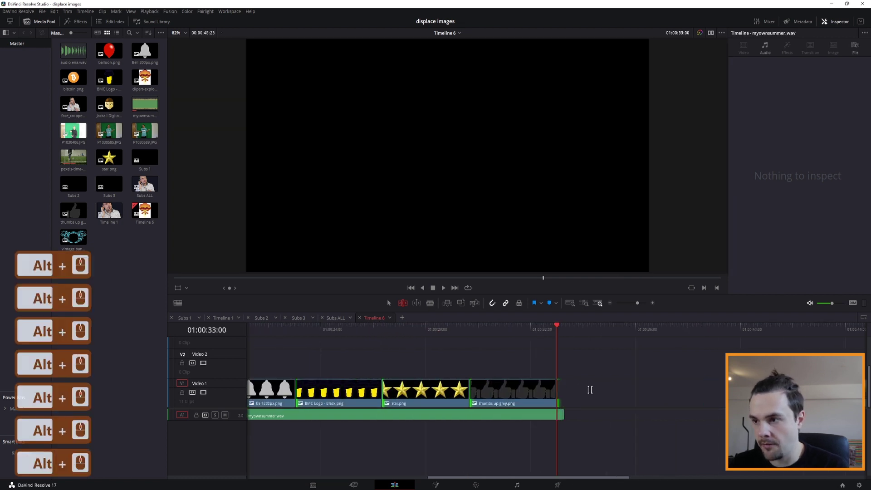
pyautogui.keyDown('alt'); pyautogui.scroll(3, 591, 390); pyautogui.keyUp('alt')
pyautogui.keyDown('alt'); pyautogui.scroll(1, 590, 389); pyautogui.keyUp('alt')
pyautogui.keyDown('alt'); pyautogui.scroll(-2, 590, 389); pyautogui.keyUp('alt')
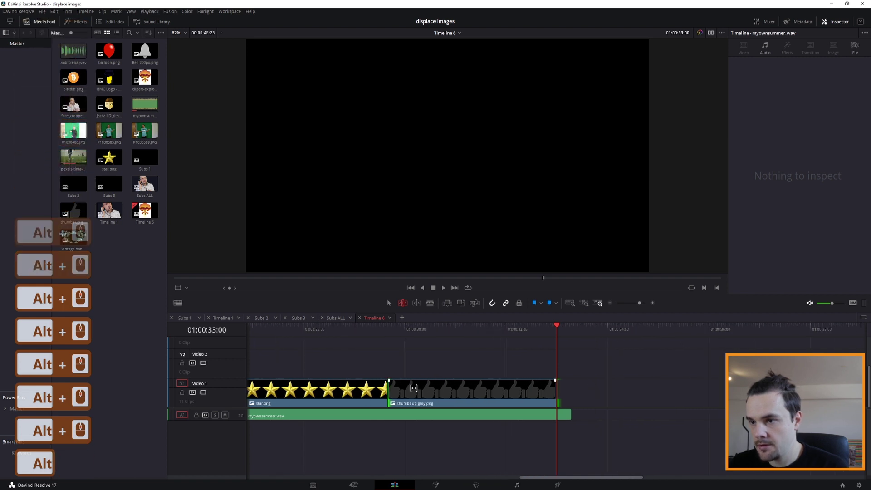
pyautogui.moveTo(401, 393); pyautogui.dragTo(375, 397)
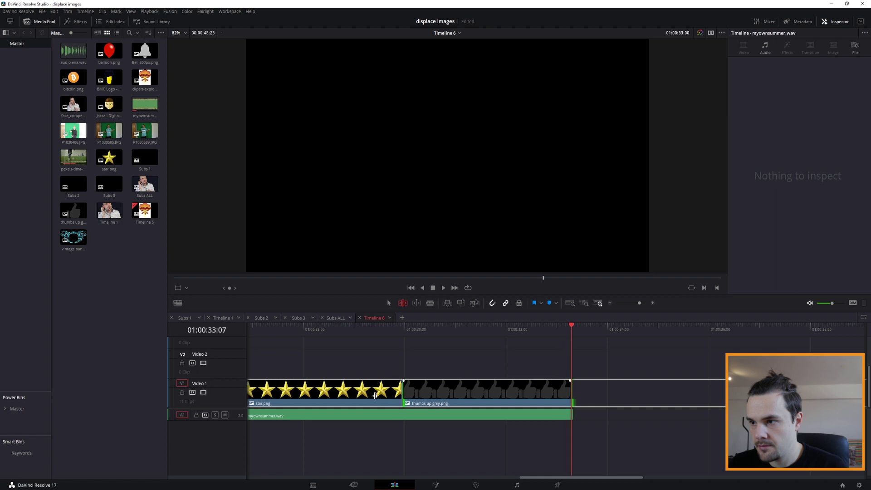
pyautogui.keyDown('alt'); pyautogui.scroll(-7, 376, 396); pyautogui.keyUp('alt')
pyautogui.keyDown('alt'); pyautogui.scroll(-1, 396, 398); pyautogui.keyUp('alt')
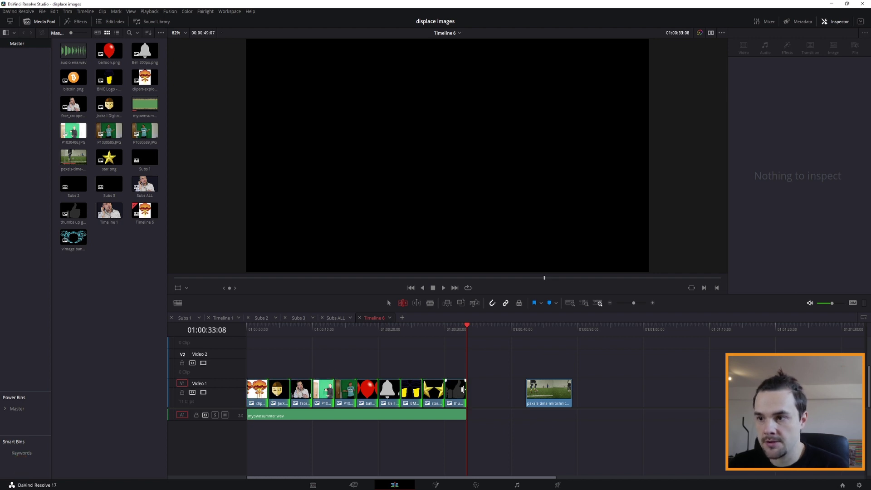
# Lengthen the image clips together, then shift all video and audio clips later.
pyautogui.moveTo(463, 389); pyautogui.dragTo(457, 391)
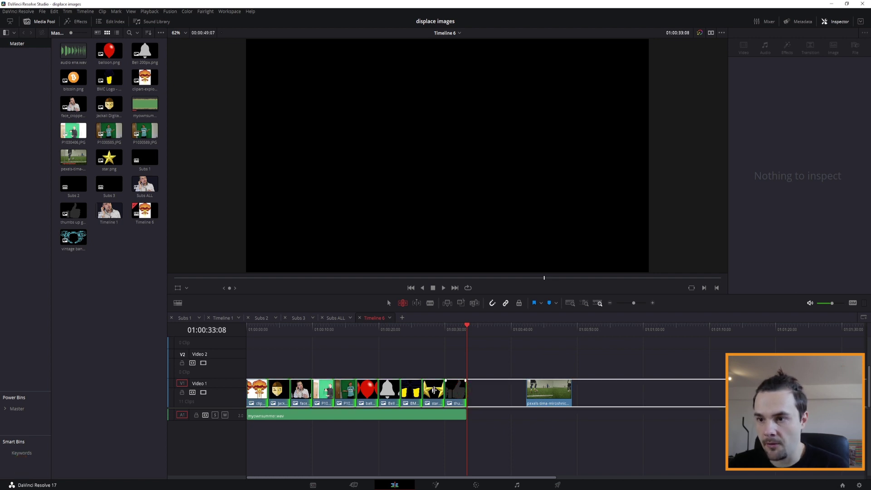
pyautogui.moveTo(496, 390)
pyautogui.mouseDown()
pyautogui.moveTo(639, 390)
pyautogui.moveTo(467, 391)
pyautogui.mouseUp()
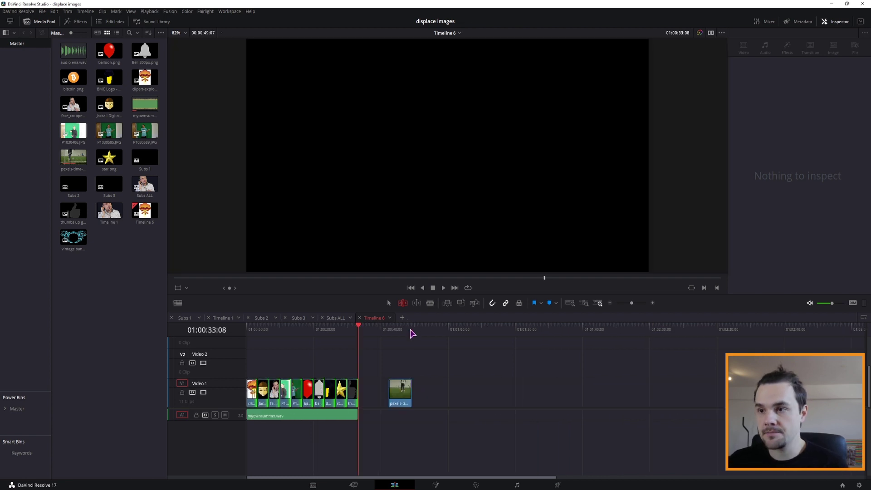
pyautogui.click(388, 303)
pyautogui.click(412, 431)
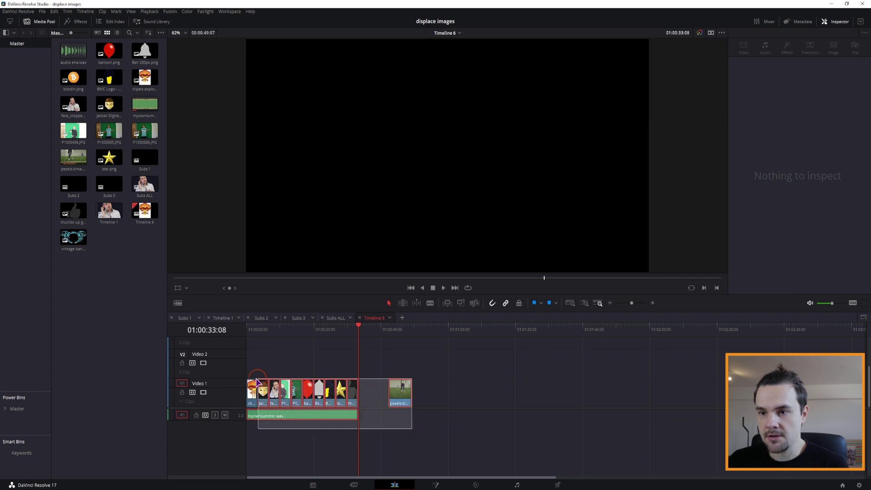
pyautogui.moveTo(411, 431); pyautogui.dragTo(249, 374)
pyautogui.moveTo(352, 396); pyautogui.dragTo(530, 396)
pyautogui.click(564, 446)
# In Trim Edit mode, shorten the box-selected Video 1 image clips together.
pyautogui.click(402, 303)
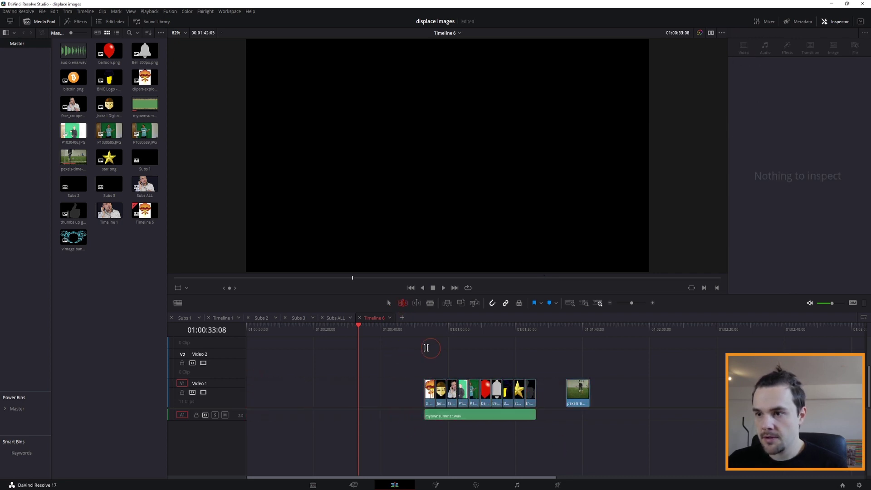
pyautogui.moveTo(405, 367); pyautogui.dragTo(539, 391)
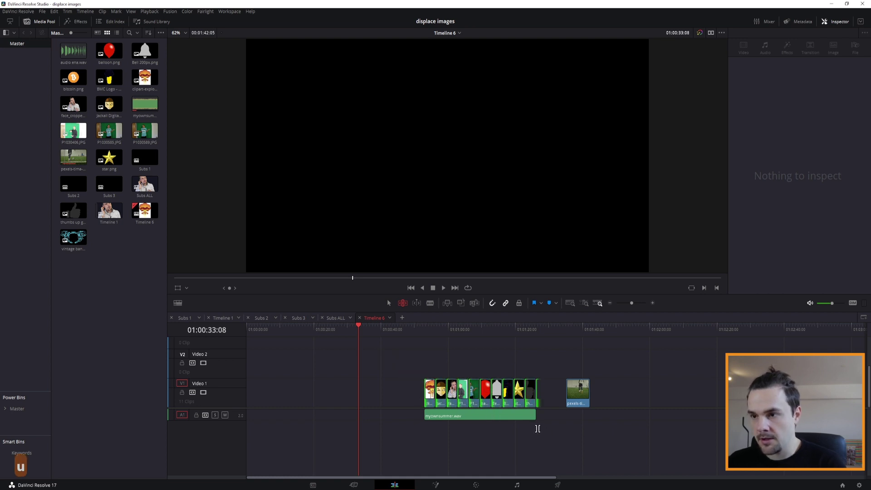
pyautogui.moveTo(534, 392)
pyautogui.mouseDown()
pyautogui.moveTo(418, 394)
pyautogui.moveTo(508, 394)
pyautogui.mouseUp()
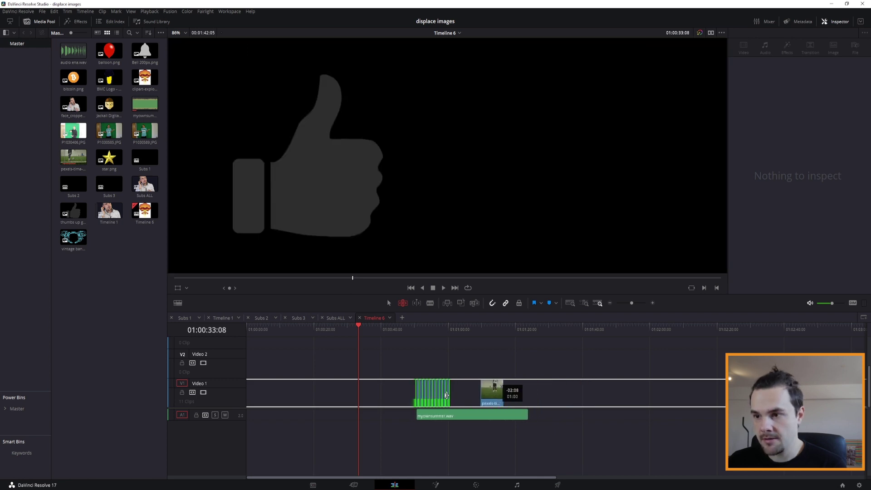
pyautogui.keyDown('alt'); pyautogui.scroll(-3, 592, 445); pyautogui.keyUp('alt')
pyautogui.keyDown('alt'); pyautogui.scroll(-2, 595, 445); pyautogui.keyUp('alt')
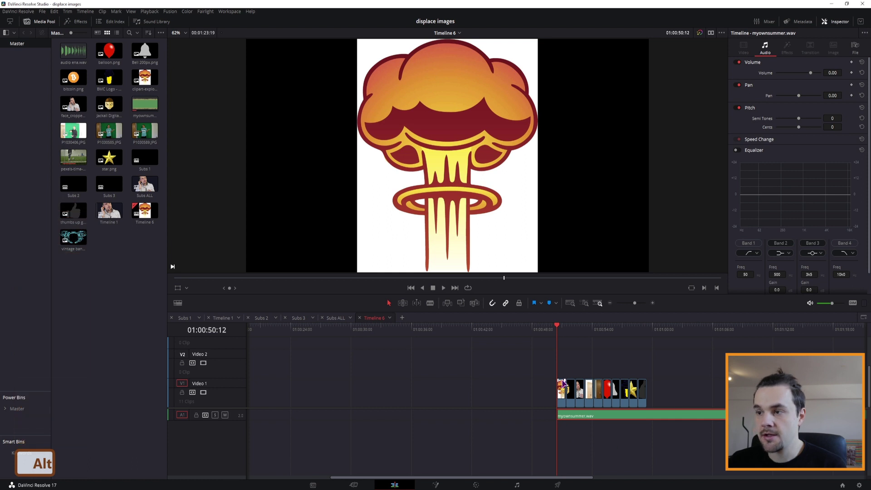
# Undo the over-short trim and put the playhead on the soccer clip.
pyautogui.moveTo(560, 363); pyautogui.dragTo(642, 390)
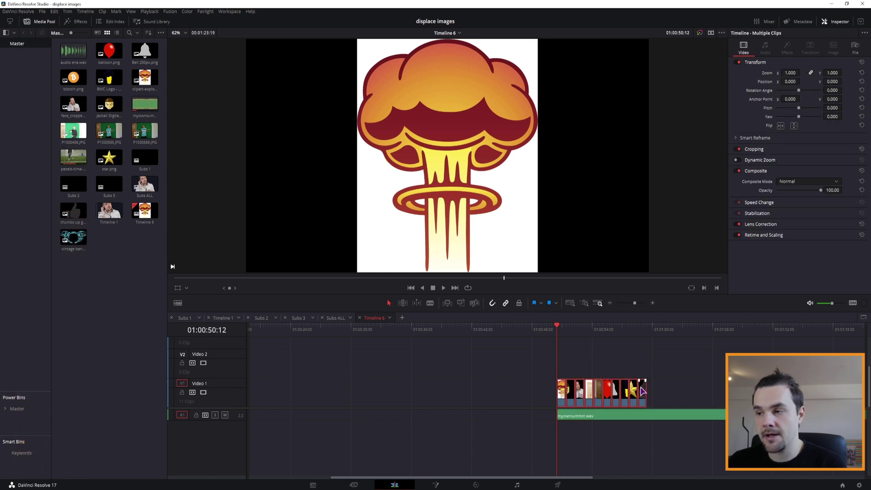
pyautogui.hotkey('ctrl', 'z')
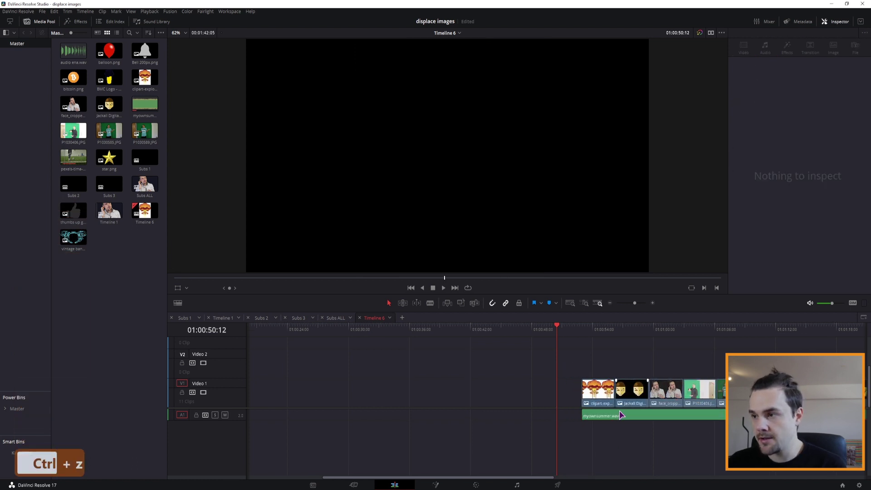
pyautogui.keyDown('alt'); pyautogui.scroll(-4, 618, 414); pyautogui.keyUp('alt')
pyautogui.keyDown('alt'); pyautogui.scroll(-1, 510, 413); pyautogui.keyUp('alt')
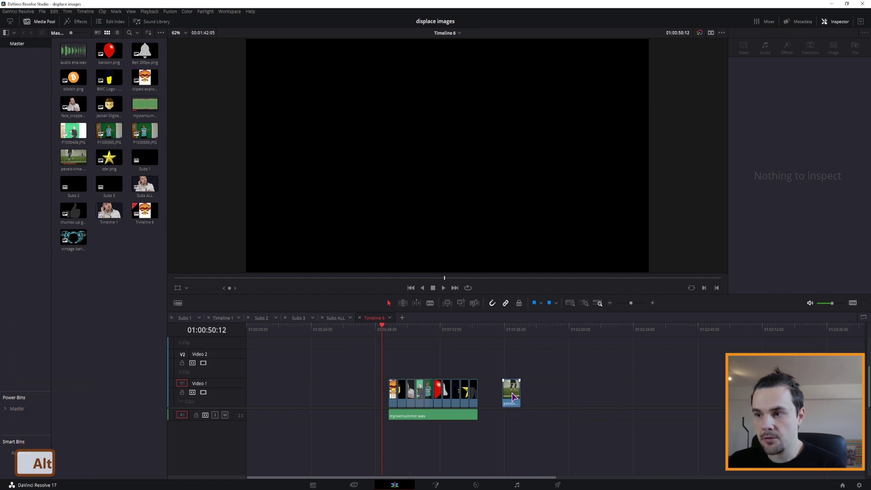
pyautogui.click(515, 395)
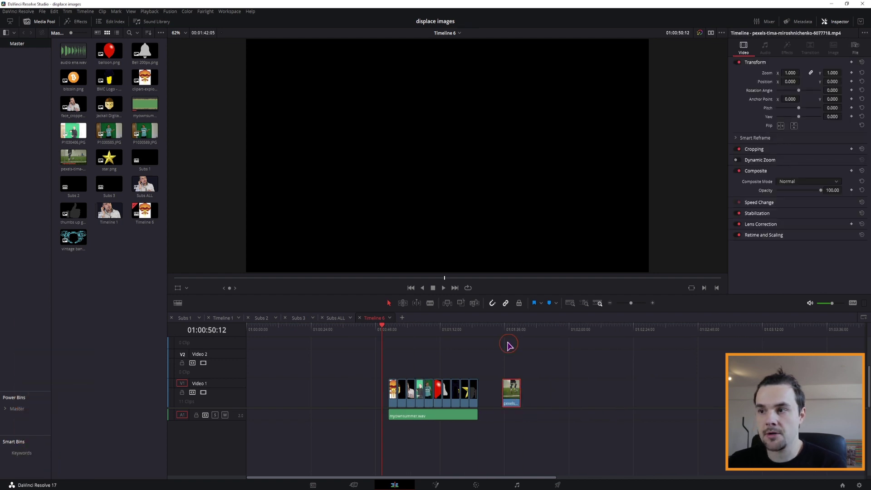
pyautogui.moveTo(502, 333); pyautogui.dragTo(521, 334)
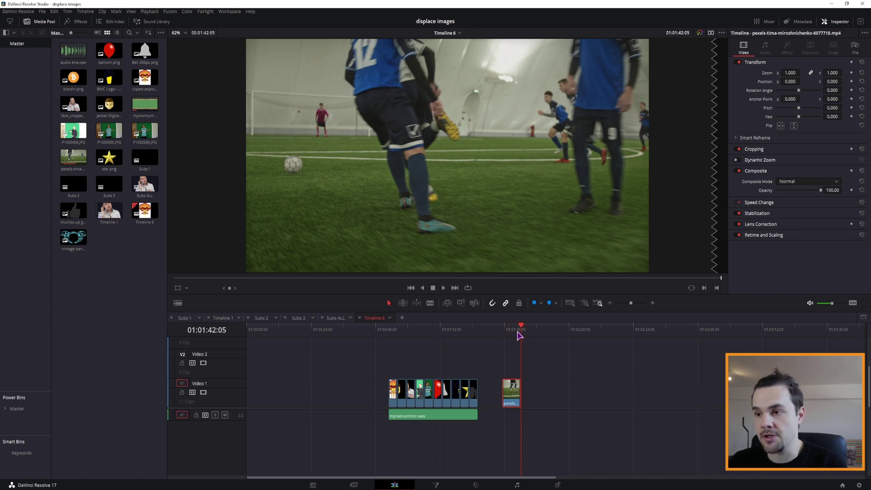
# Push the later images past the soccer clip, set it beside the earlier images, and delete the gap.
pyautogui.moveTo(480, 373)
pyautogui.mouseDown()
pyautogui.moveTo(443, 406)
pyautogui.moveTo(511, 400)
pyautogui.moveTo(451, 400)
pyautogui.mouseUp()
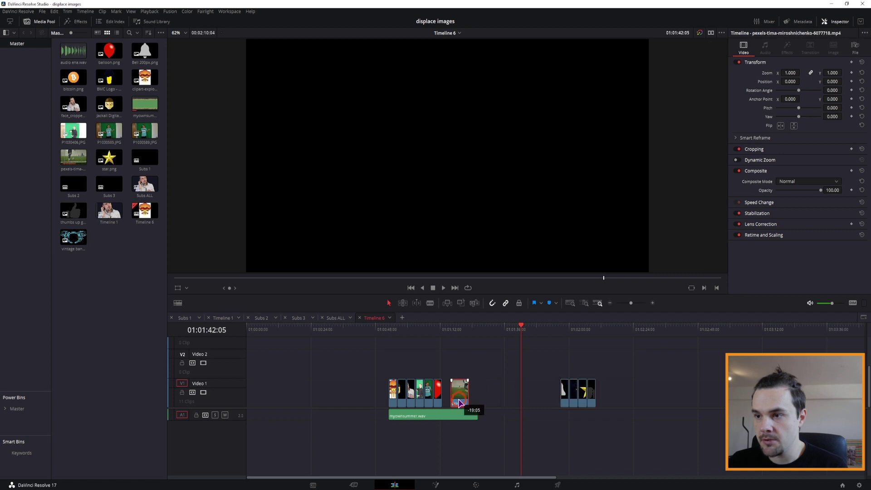
pyautogui.click(490, 402)
pyautogui.press('Delete')
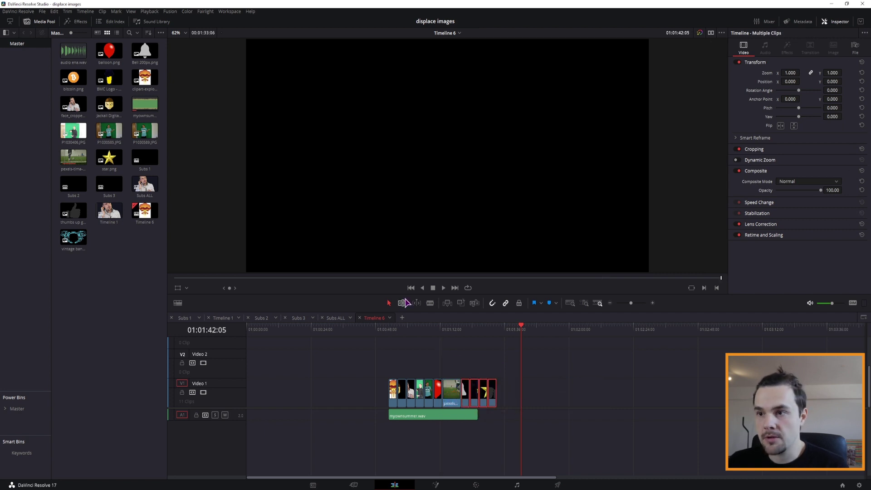
# In Trim Edit mode, select the Video 1 image clips, including the trailing ones.
pyautogui.click(404, 303)
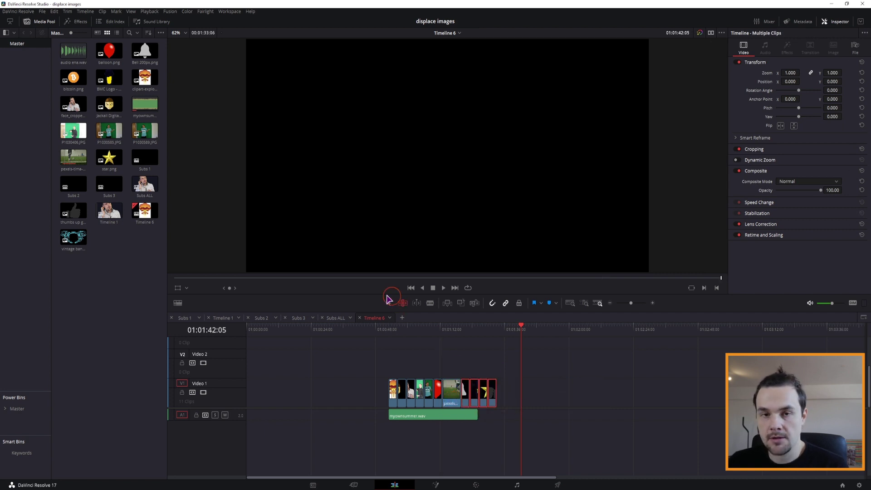
pyautogui.click(385, 368)
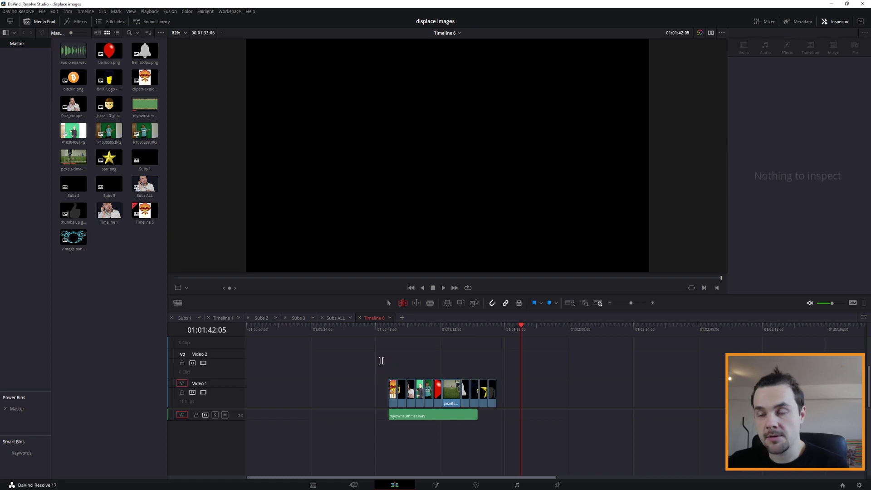
pyautogui.moveTo(382, 361); pyautogui.dragTo(445, 401)
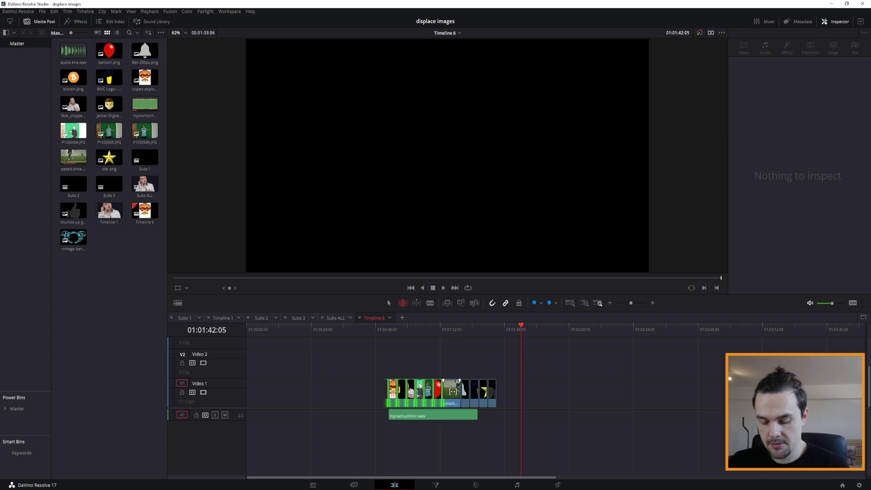
pyautogui.keyDown('alt'); pyautogui.scroll(1, 370, 382); pyautogui.keyUp('alt')
pyautogui.keyDown('alt'); pyautogui.scroll(1, 361, 370); pyautogui.keyUp('alt')
pyautogui.keyDown('ctrl'); pyautogui.hscroll(-2, 460, 363); pyautogui.keyUp('ctrl')
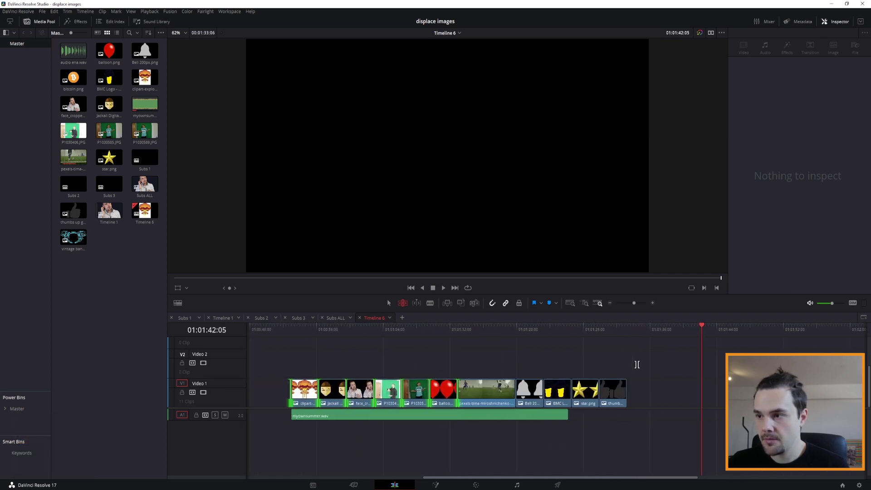
pyautogui.moveTo(642, 368); pyautogui.dragTo(528, 396)
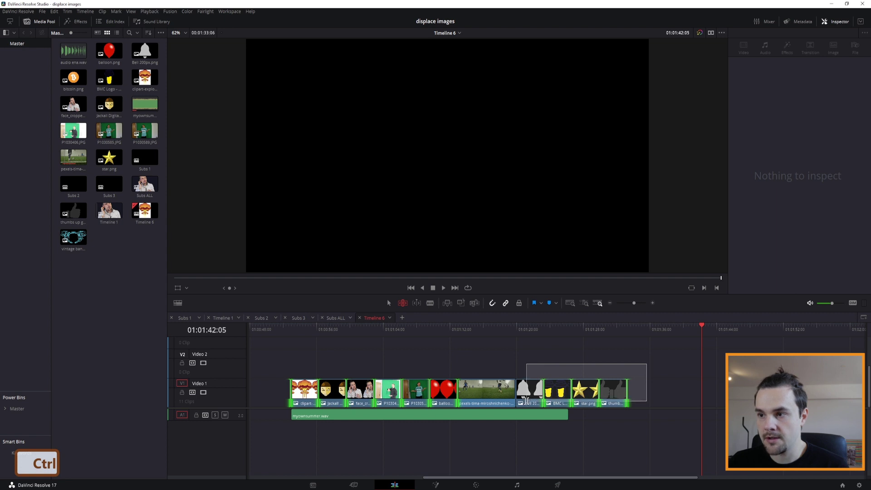
pyautogui.moveTo(528, 397); pyautogui.dragTo(535, 383)
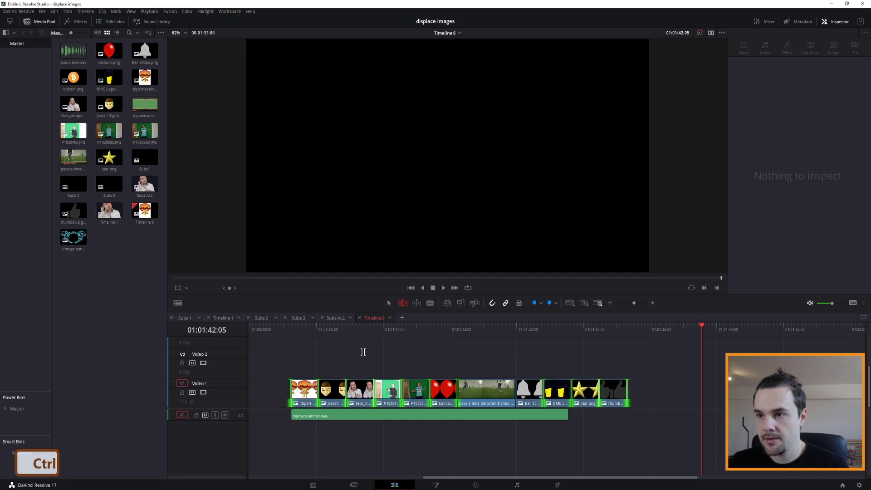
# Drag the image clips' ends shorter until the row ends at the music clip's end.
pyautogui.click(584, 375)
pyautogui.press('Up')
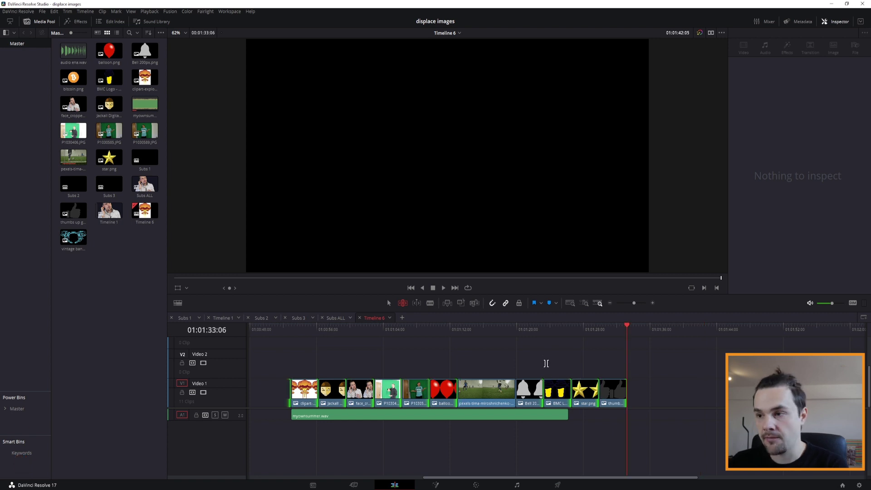
pyautogui.moveTo(543, 392); pyautogui.dragTo(474, 399)
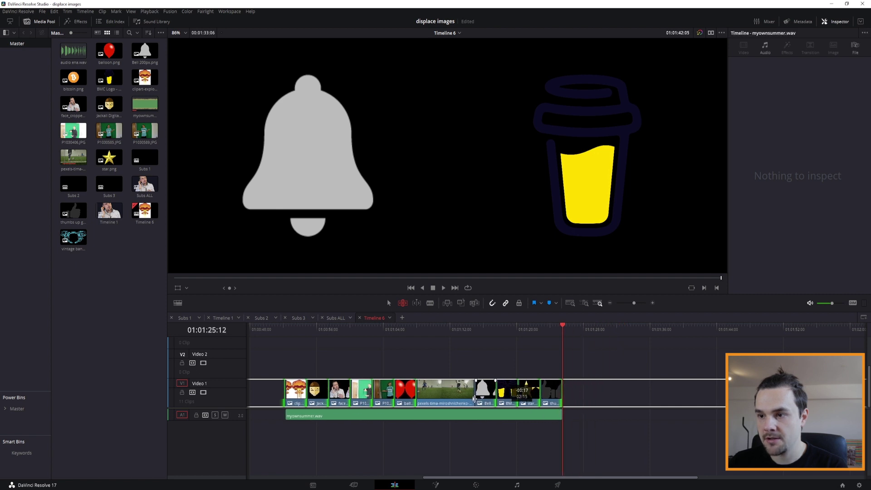
pyautogui.moveTo(474, 398); pyautogui.dragTo(474, 399)
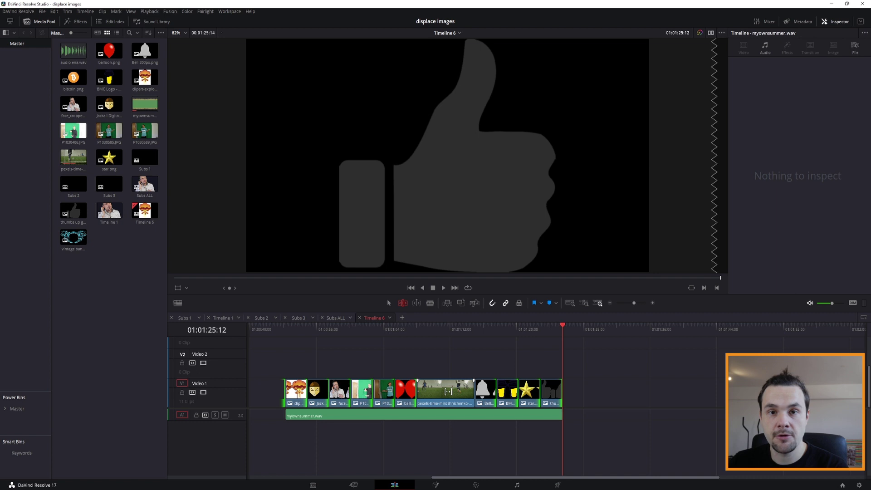